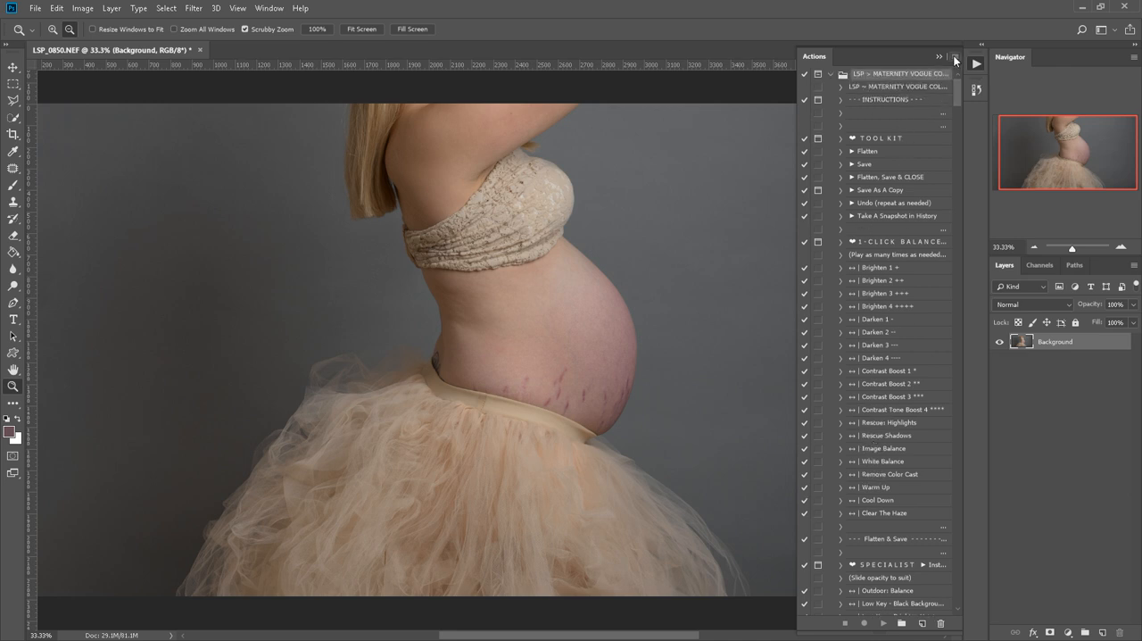
# Switch the actions list to Button Mode so the actions show as coloured buttons.
pyautogui.click(955, 57)
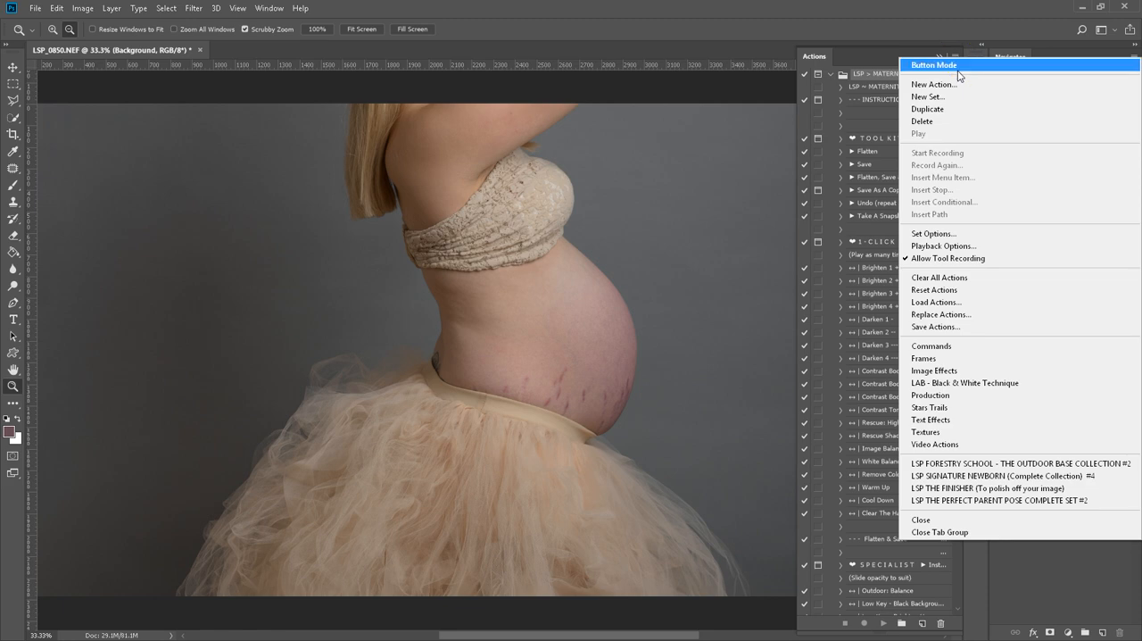
pyautogui.click(958, 63)
pyautogui.moveTo(794, 204)
pyautogui.mouseDown()
pyautogui.moveTo(692, 197)
pyautogui.moveTo(799, 194)
pyautogui.mouseUp()
pyautogui.scroll(8, 879, 236)
pyautogui.scroll(7, 882, 224)
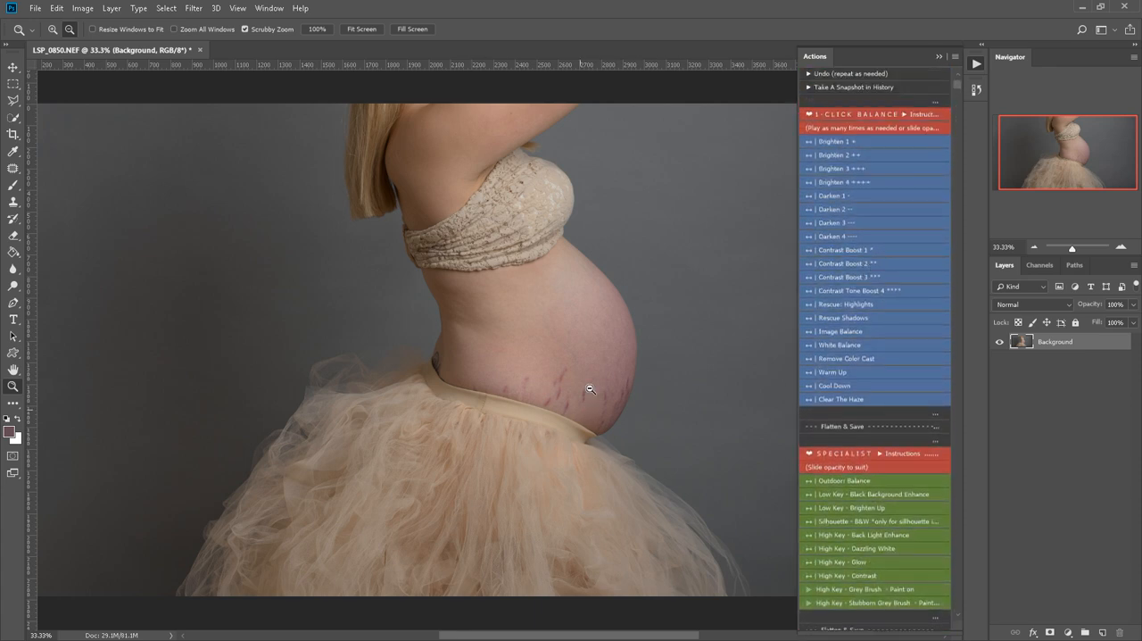
# Add the paint-on Stretch Mark Calm and Warm Belly Toner layers by playing the matching air brush actions.
pyautogui.click(641, 432)
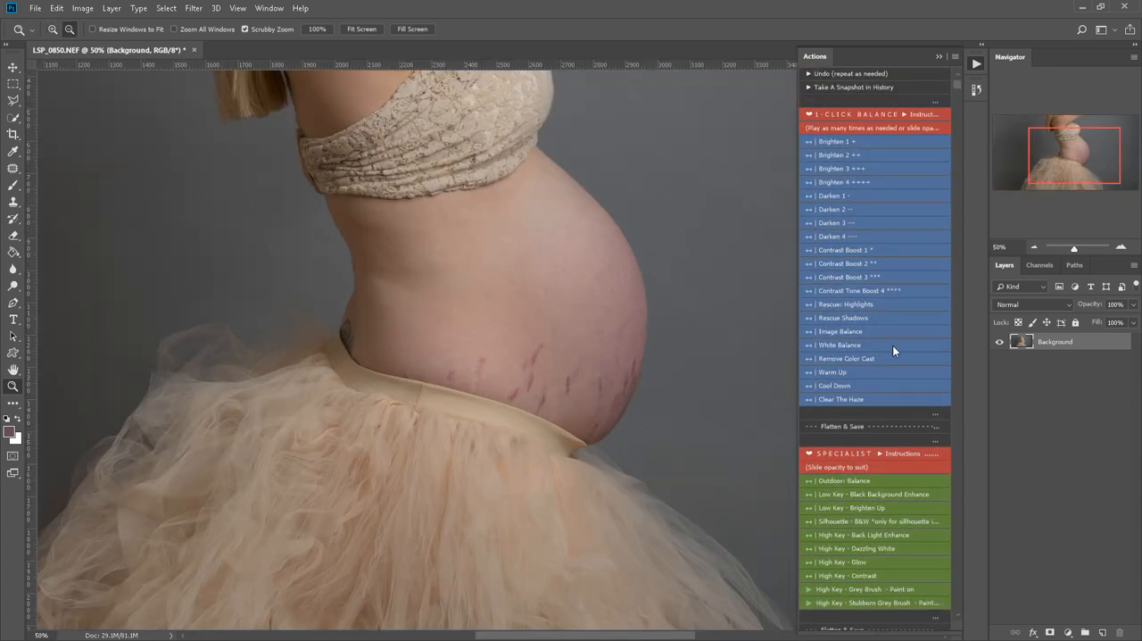
pyautogui.scroll(-5, 888, 350)
pyautogui.scroll(-8, 882, 353)
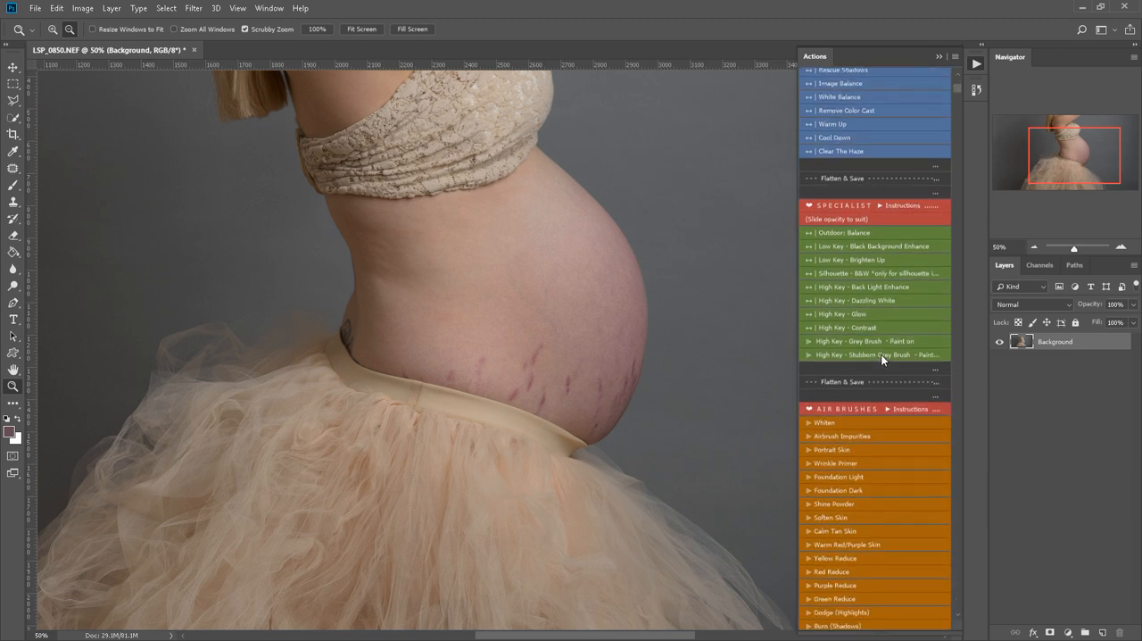
pyautogui.scroll(-4, 884, 366)
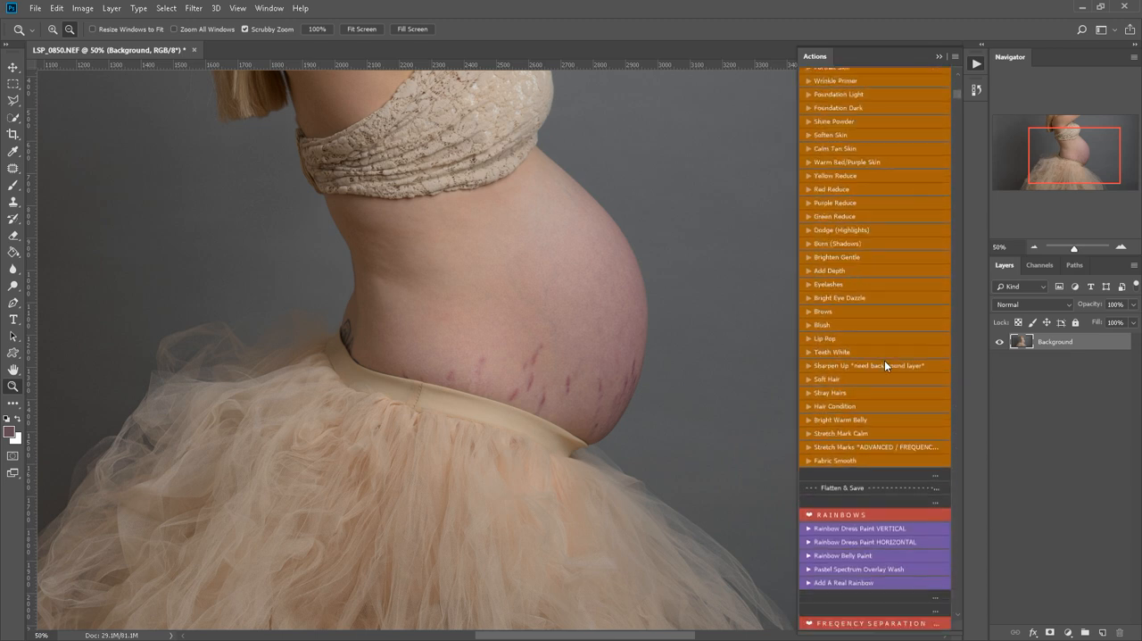
pyautogui.click(888, 379)
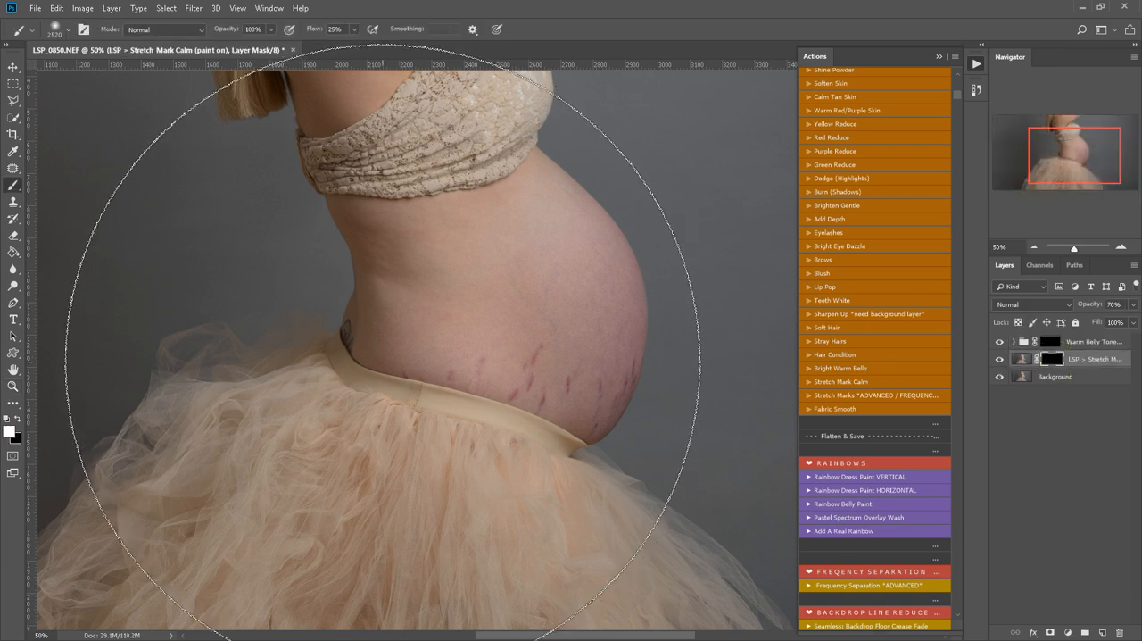
# Reduce the brush to 300 px and paint the Stretch Mark Calm mask over the marks on the belly.
pyautogui.press('w')
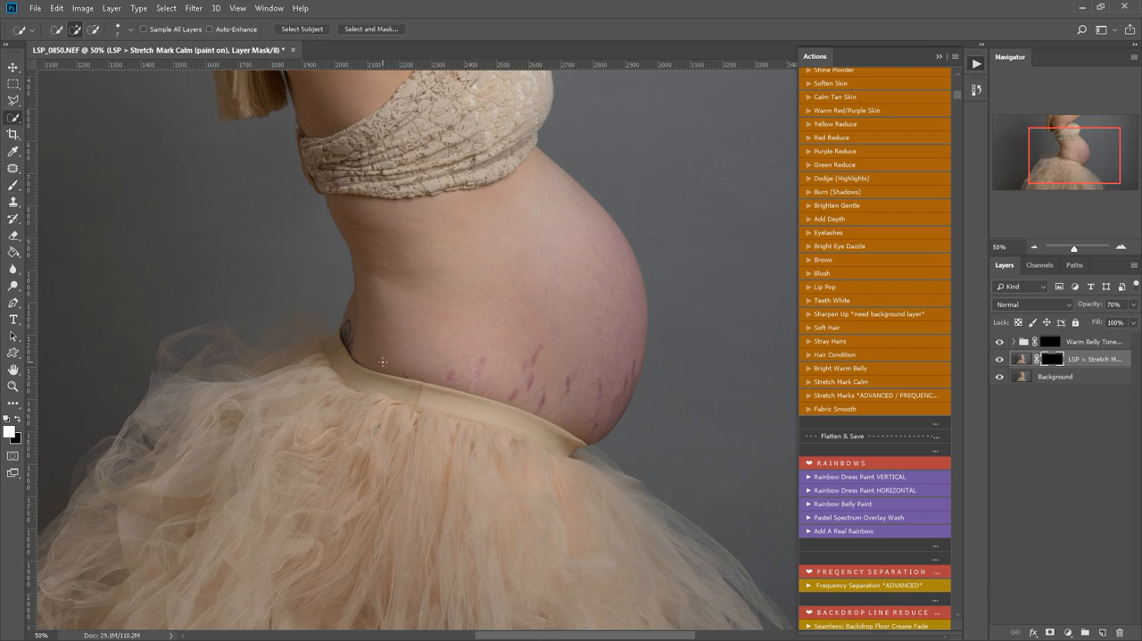
pyautogui.press('b')
pyautogui.press('[')
pyautogui.press('[')
pyautogui.press('[')
pyautogui.press('[')
pyautogui.press('[')
pyautogui.press('[')
pyautogui.press('[')
pyautogui.press('[')
pyautogui.press('[')
pyautogui.press('[')
pyautogui.press('[')
pyautogui.press('[')
pyautogui.press('[')
pyautogui.press('[')
pyautogui.press('[')
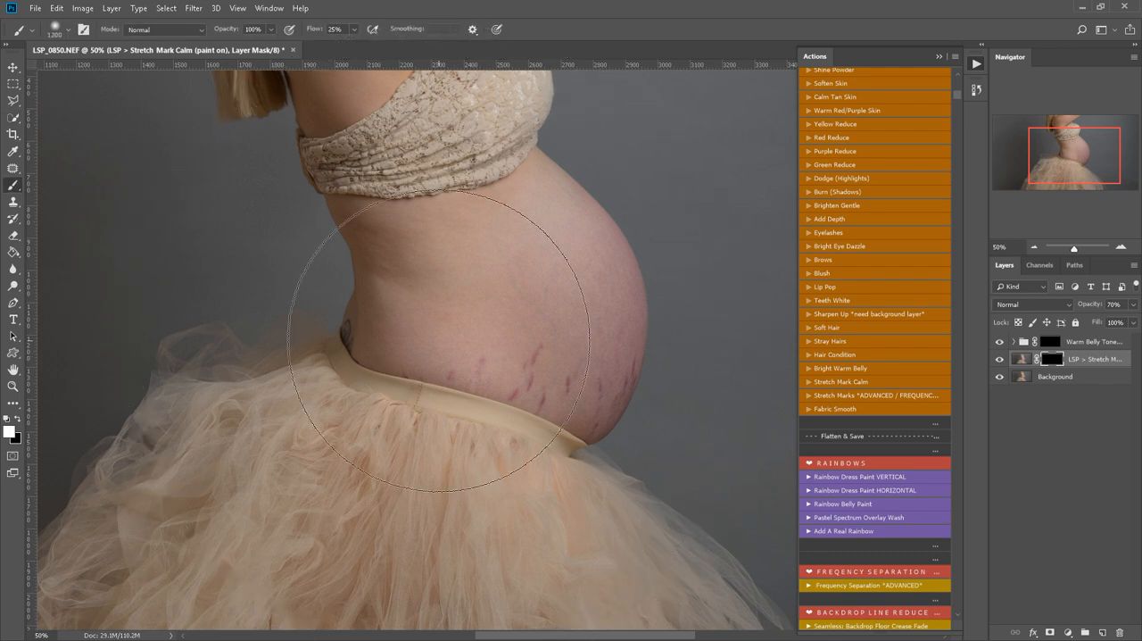
pyautogui.press('[')
pyautogui.press('[')
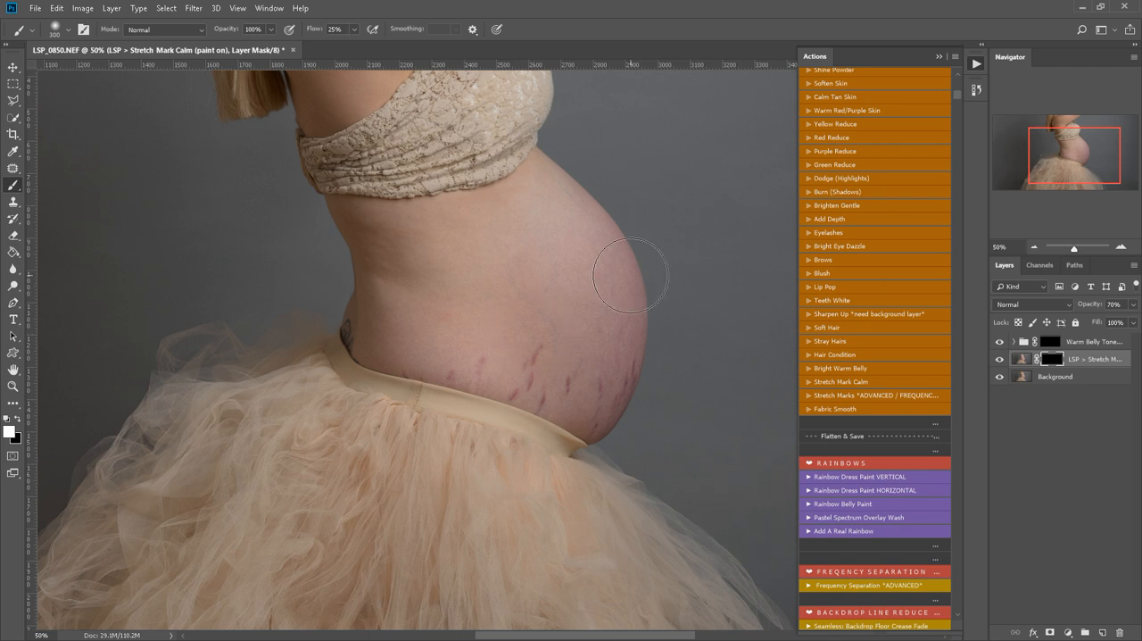
pyautogui.moveTo(578, 381)
pyautogui.mouseDown()
pyautogui.moveTo(497, 345)
pyautogui.moveTo(437, 335)
pyautogui.moveTo(476, 367)
pyautogui.moveTo(410, 375)
pyautogui.mouseUp()
pyautogui.moveTo(382, 273)
pyautogui.mouseDown()
pyautogui.moveTo(507, 324)
pyautogui.moveTo(552, 249)
pyautogui.moveTo(589, 263)
pyautogui.moveTo(607, 350)
pyautogui.moveTo(602, 323)
pyautogui.moveTo(603, 373)
pyautogui.moveTo(588, 388)
pyautogui.moveTo(611, 341)
pyautogui.moveTo(580, 398)
pyautogui.moveTo(588, 382)
pyautogui.moveTo(564, 368)
pyautogui.moveTo(573, 362)
pyautogui.moveTo(417, 337)
pyautogui.moveTo(570, 388)
pyautogui.moveTo(579, 411)
pyautogui.moveTo(619, 349)
pyautogui.moveTo(617, 321)
pyautogui.moveTo(558, 211)
pyautogui.moveTo(528, 190)
pyautogui.moveTo(583, 258)
pyautogui.moveTo(519, 359)
pyautogui.moveTo(431, 234)
pyautogui.moveTo(408, 256)
pyautogui.moveTo(365, 208)
pyautogui.moveTo(391, 268)
pyautogui.moveTo(393, 331)
pyautogui.moveTo(534, 361)
pyautogui.moveTo(590, 390)
pyautogui.moveTo(610, 339)
pyautogui.moveTo(444, 348)
pyautogui.moveTo(367, 327)
pyautogui.moveTo(602, 371)
pyautogui.moveTo(595, 385)
pyautogui.moveTo(583, 292)
pyautogui.moveTo(578, 417)
pyautogui.moveTo(611, 333)
pyautogui.moveTo(605, 374)
pyautogui.moveTo(663, 435)
pyautogui.mouseUp()
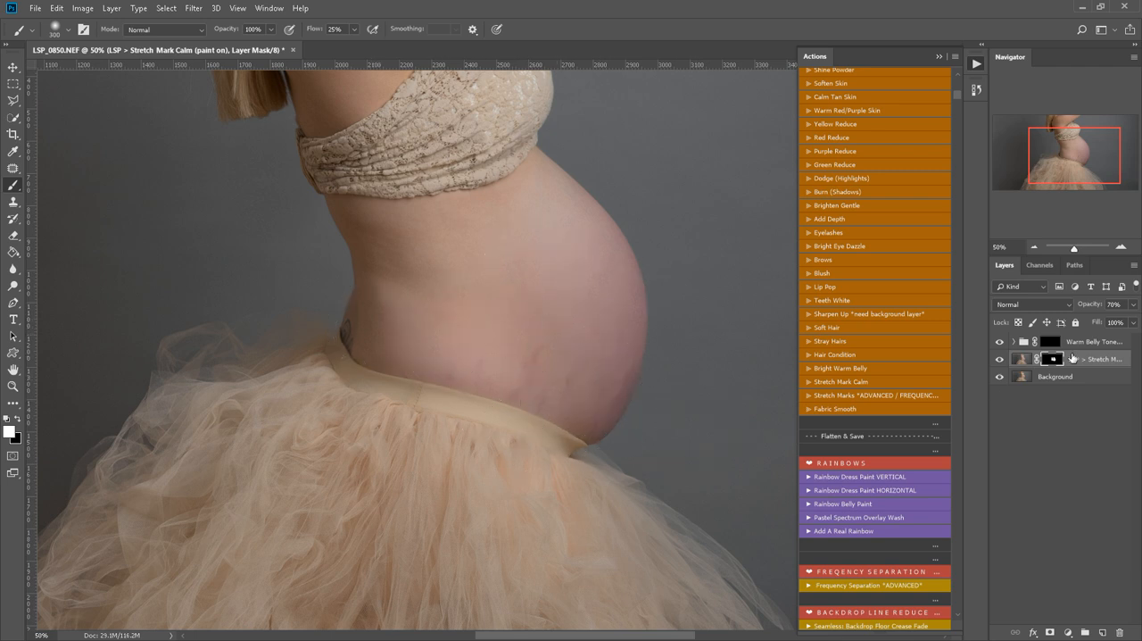
# Paint the Warm Belly Toner mask over the belly, and hide both paint-on retouching layers.
pyautogui.click(1051, 342)
pyautogui.moveTo(592, 285)
pyautogui.mouseDown()
pyautogui.moveTo(576, 360)
pyautogui.moveTo(601, 283)
pyautogui.moveTo(613, 302)
pyautogui.moveTo(533, 432)
pyautogui.moveTo(603, 375)
pyautogui.moveTo(523, 407)
pyautogui.moveTo(544, 359)
pyautogui.moveTo(382, 372)
pyautogui.moveTo(694, 424)
pyautogui.moveTo(647, 413)
pyautogui.moveTo(625, 382)
pyautogui.moveTo(536, 389)
pyautogui.moveTo(533, 326)
pyautogui.moveTo(381, 405)
pyautogui.moveTo(400, 356)
pyautogui.moveTo(471, 356)
pyautogui.mouseUp()
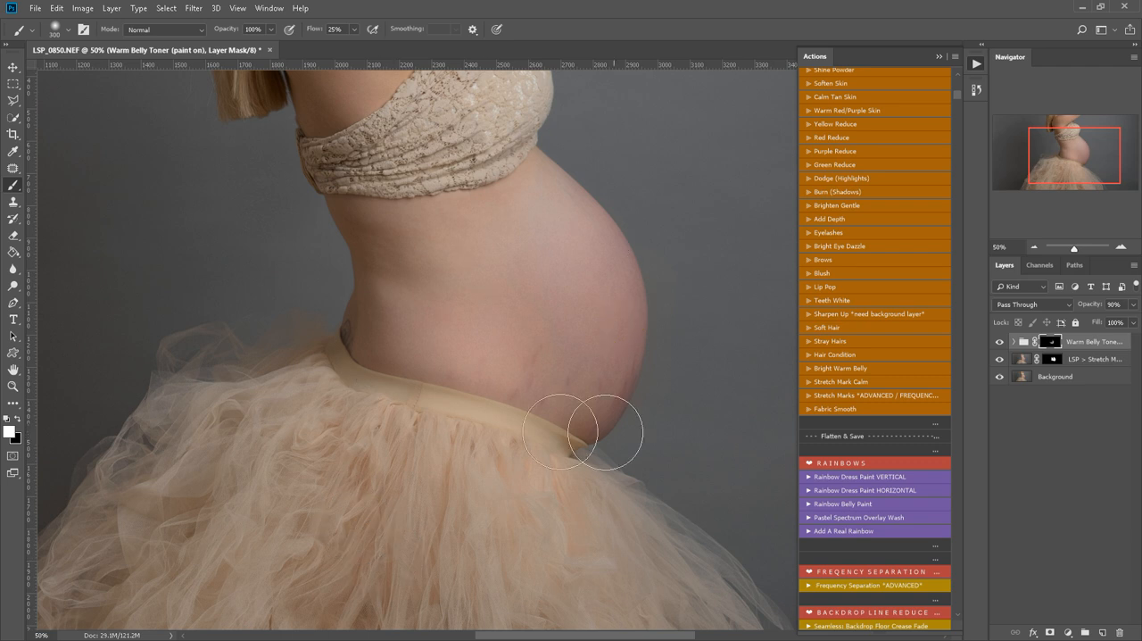
pyautogui.keyDown('alt'); pyautogui.click(998, 375); pyautogui.keyUp('alt')
pyautogui.click(999, 343)
# Play the advanced frequency separation Stretch Marks action and continue past its instruction message.
pyautogui.click(838, 396)
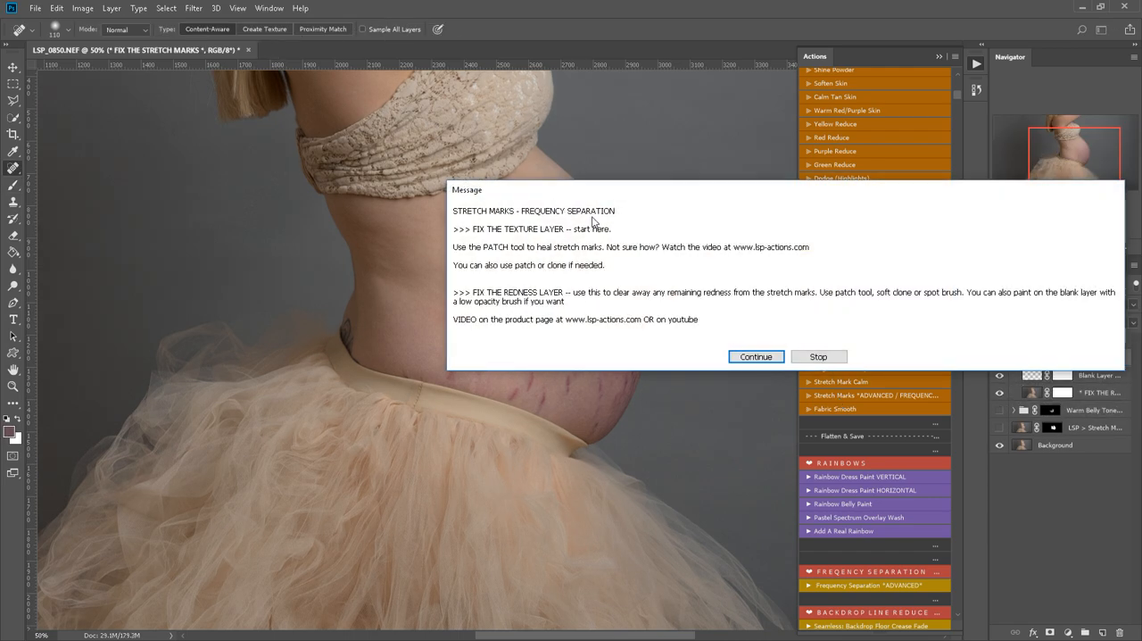
pyautogui.moveTo(593, 200); pyautogui.dragTo(464, 185)
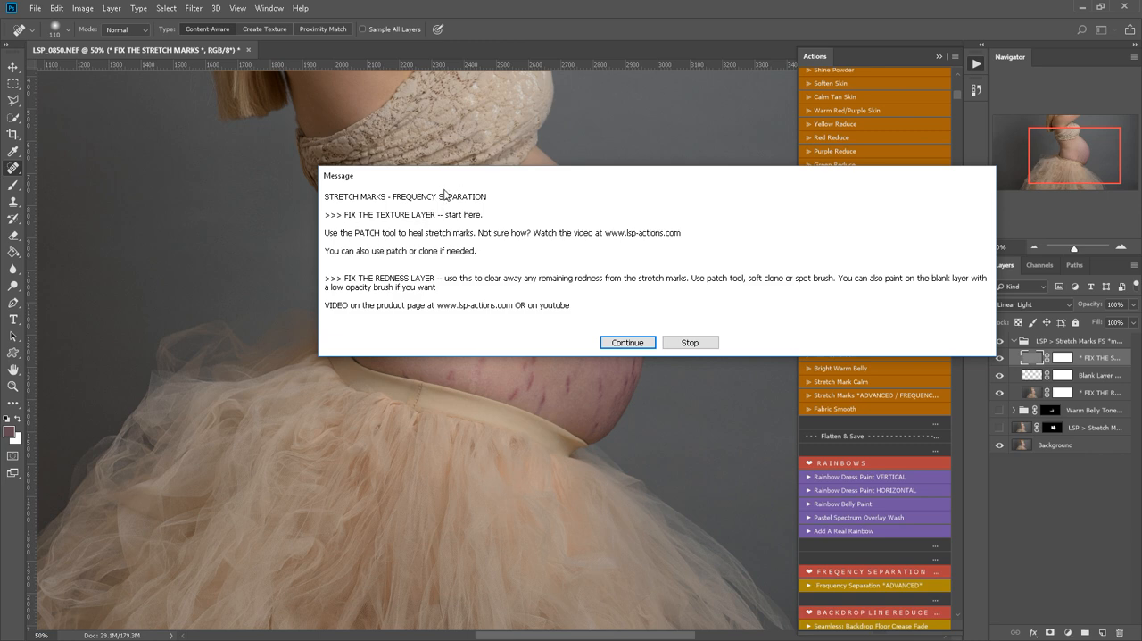
pyautogui.moveTo(446, 181); pyautogui.dragTo(407, 151)
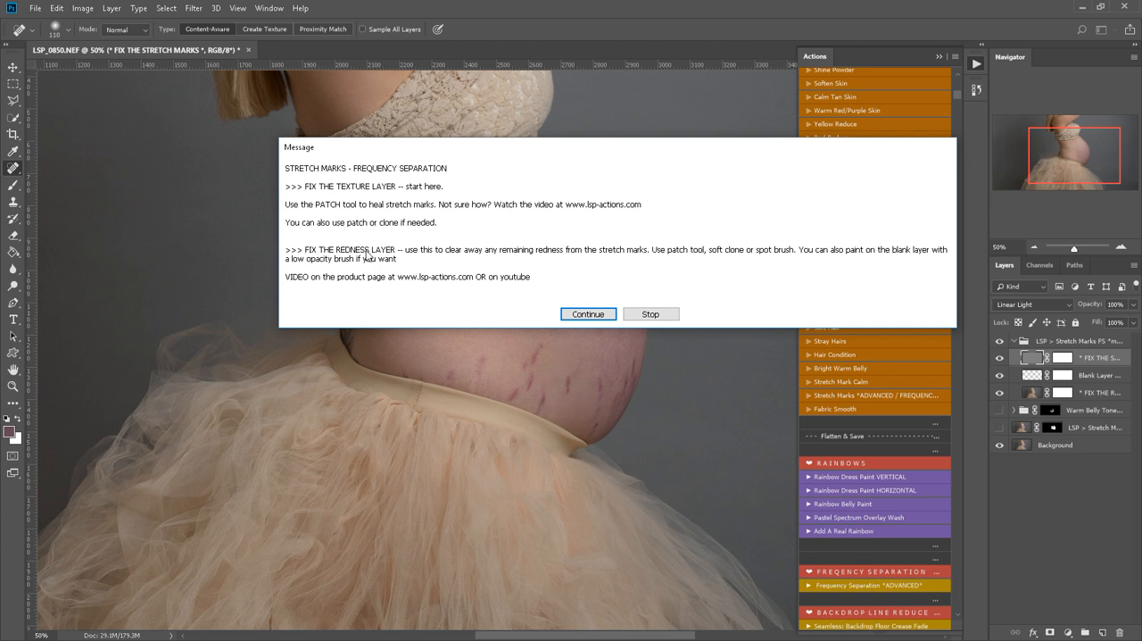
pyautogui.click(610, 313)
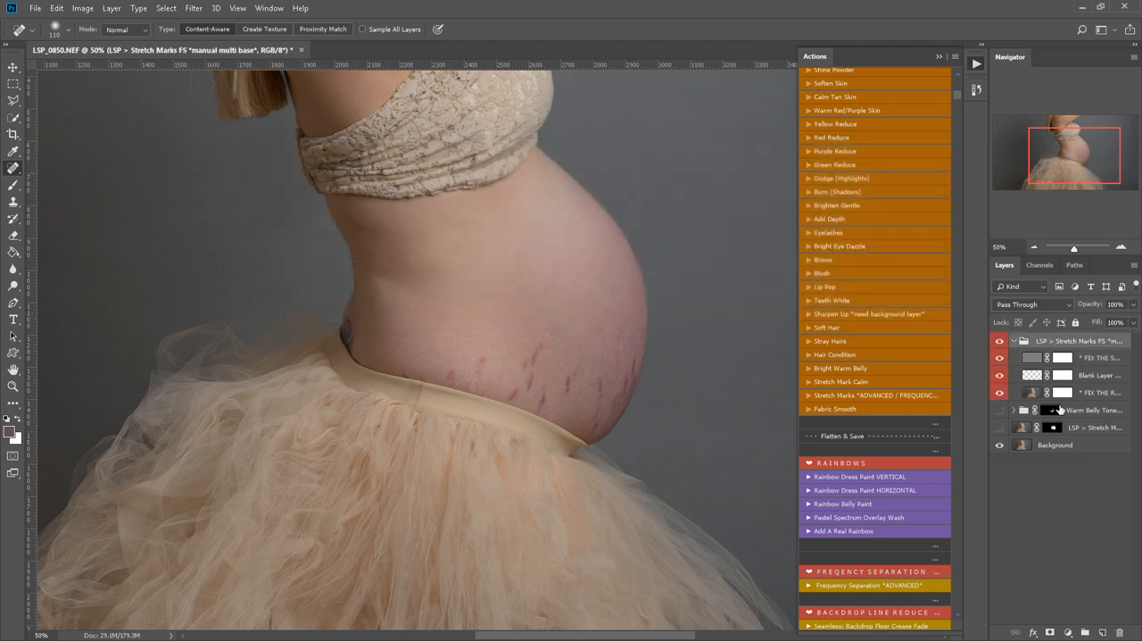
# Heal the central stretch marks on the FIX THE STRETCH MARKS layer with the Spot Healing Brush.
pyautogui.moveTo(989, 352); pyautogui.dragTo(947, 352)
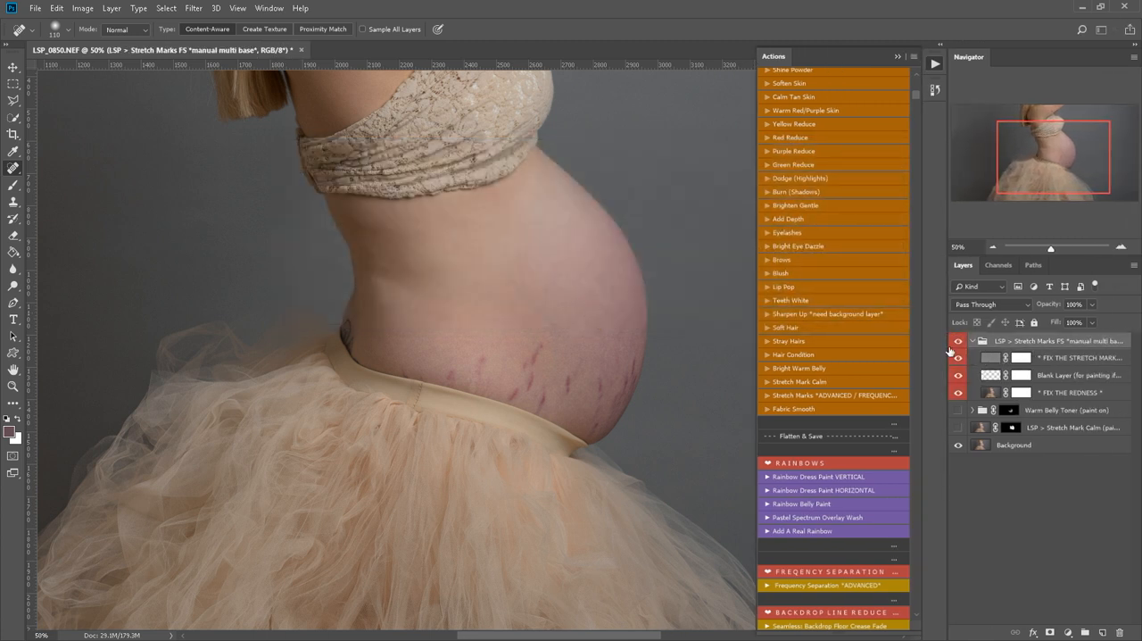
pyautogui.click(996, 357)
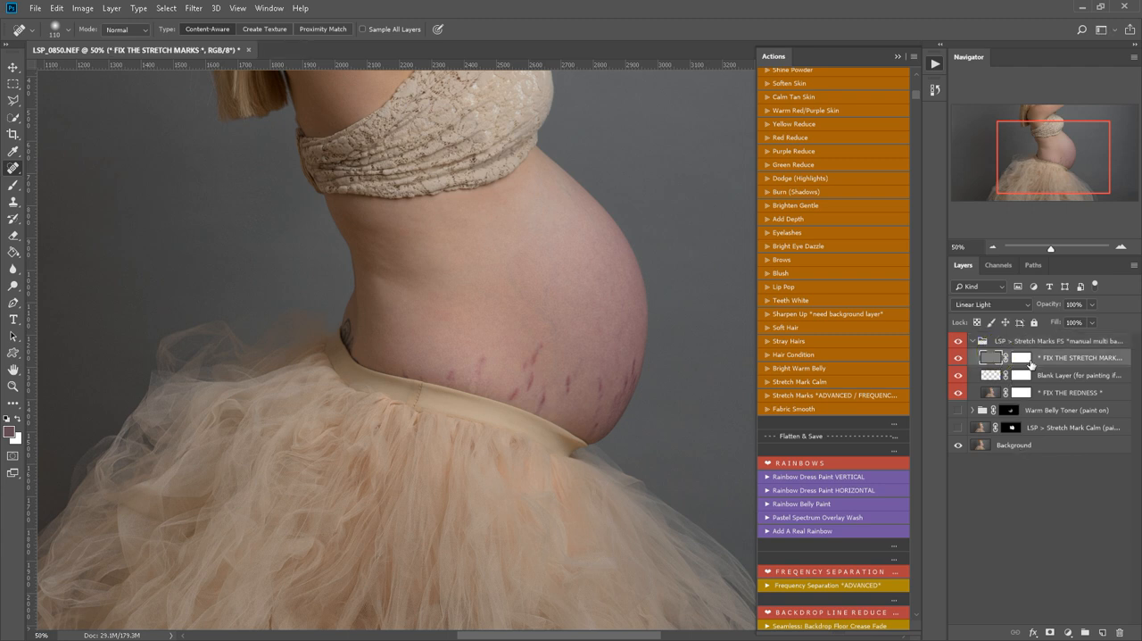
pyautogui.press('z')
pyautogui.click(588, 395)
pyautogui.click(588, 395)
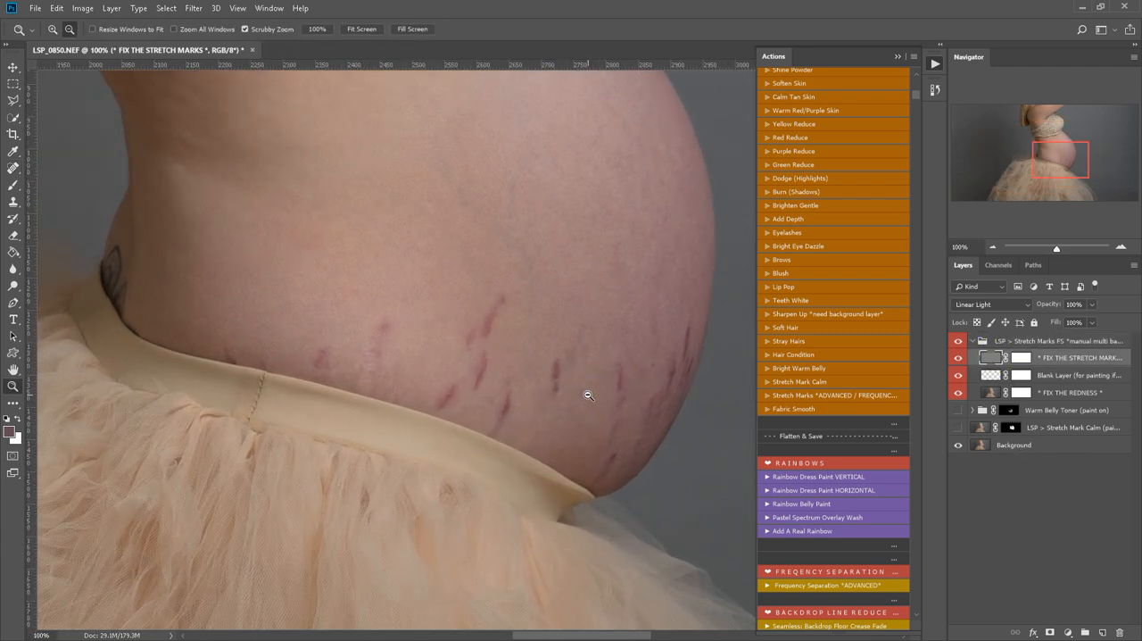
pyautogui.click(13, 168)
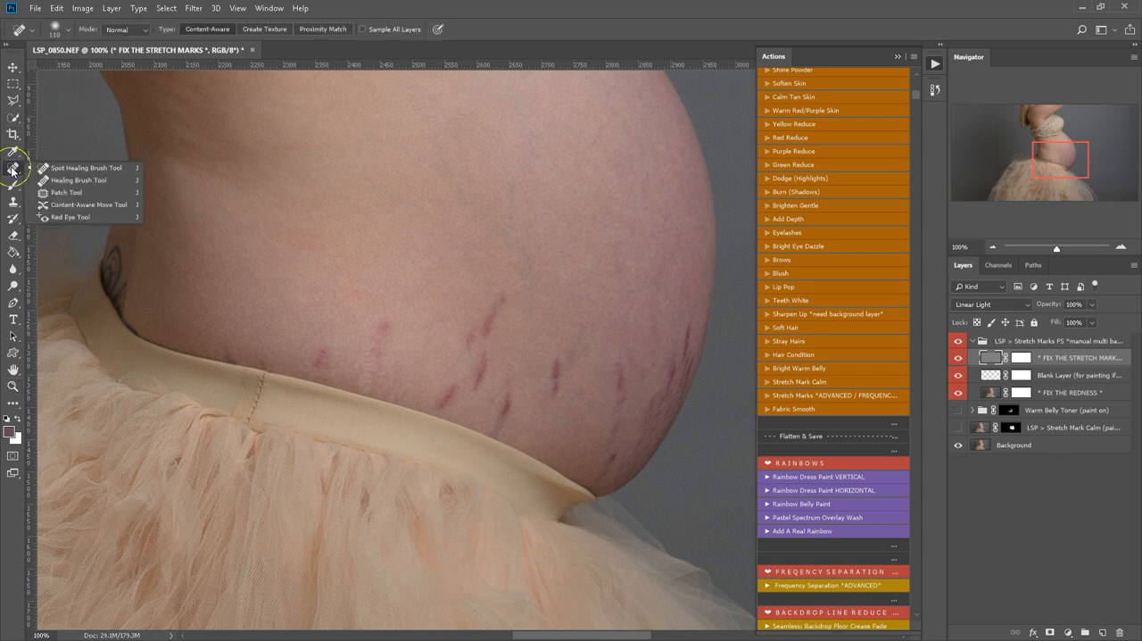
pyautogui.click(43, 169)
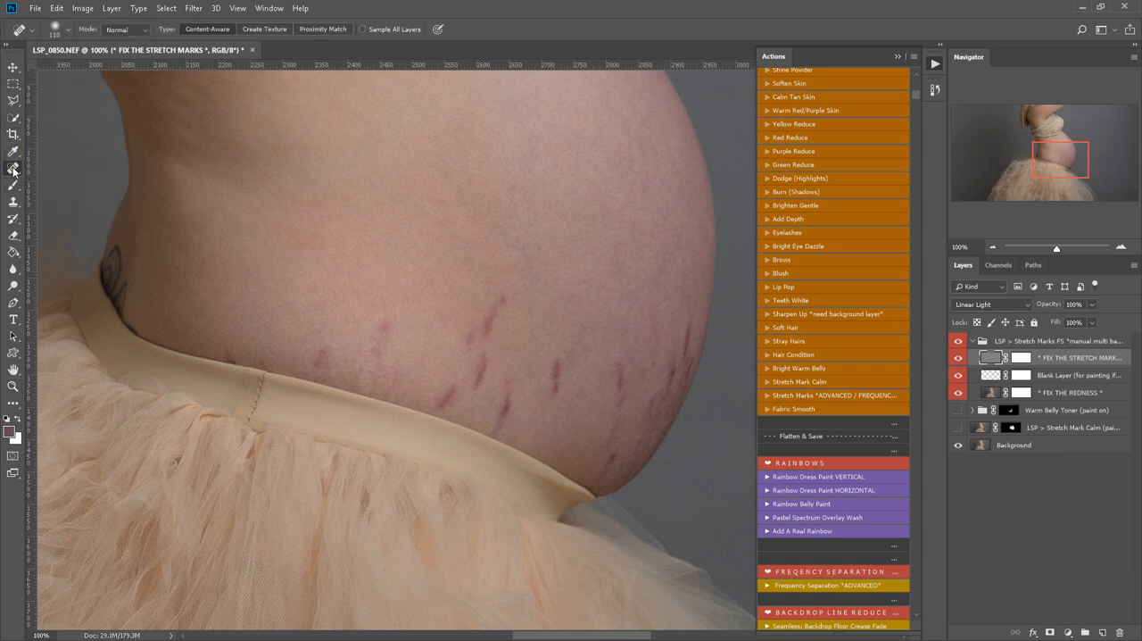
pyautogui.click(495, 306)
pyautogui.click(548, 373)
pyautogui.click(485, 331)
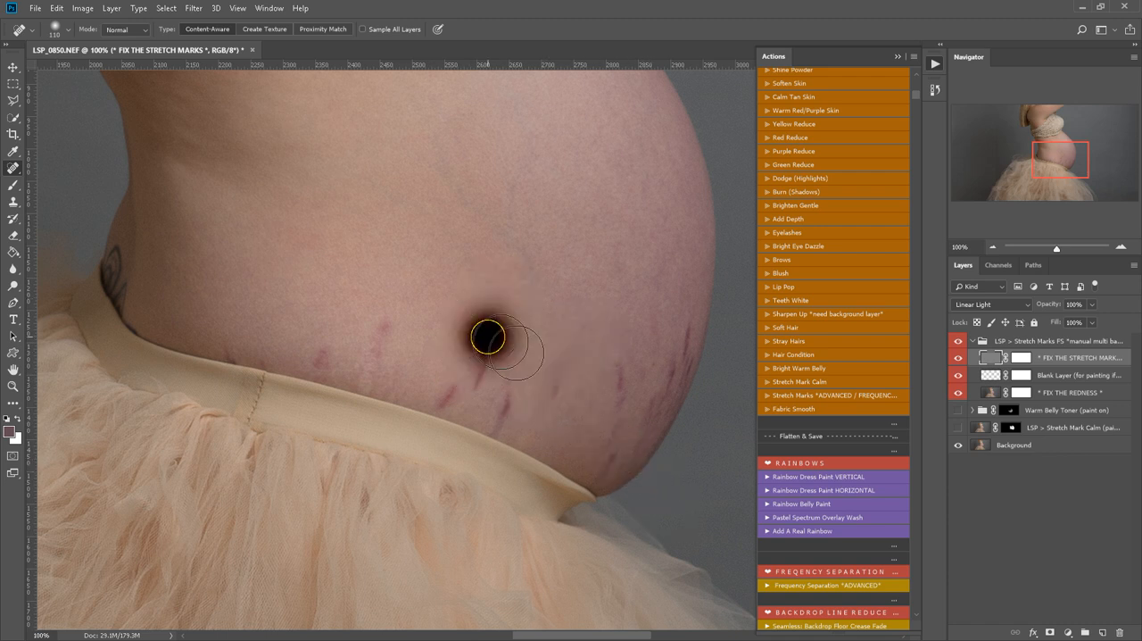
# Reduce the healing brush to 89 px and heal the stretch marks just above the waistband.
pyautogui.rightClick(601, 342)
pyautogui.click(675, 370)
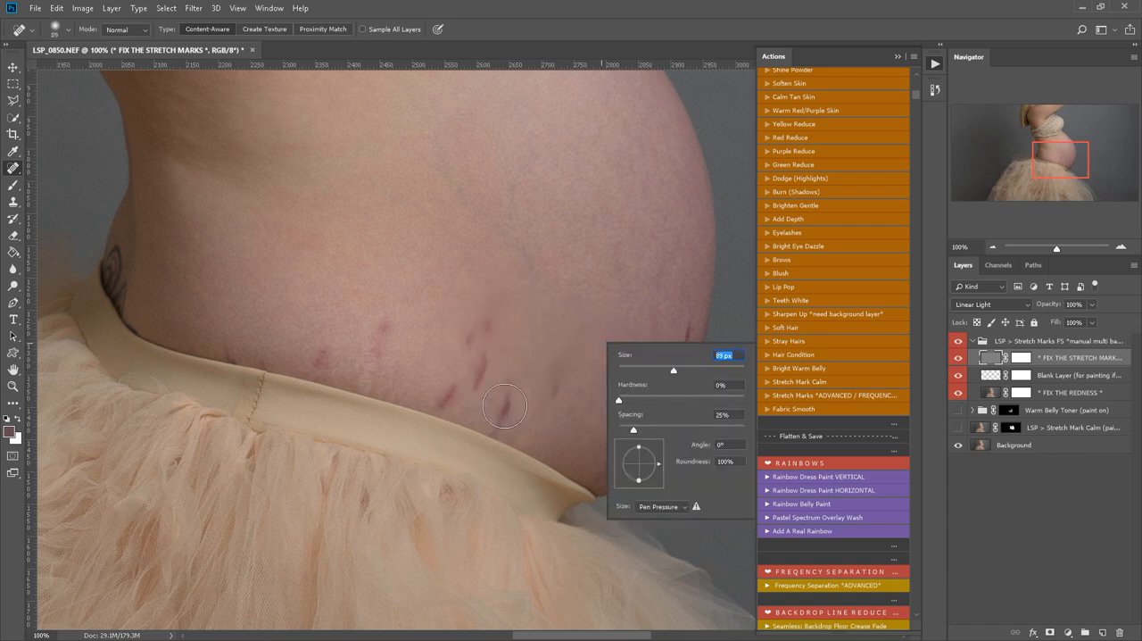
pyautogui.click(511, 412)
pyautogui.click(481, 371)
pyautogui.click(511, 411)
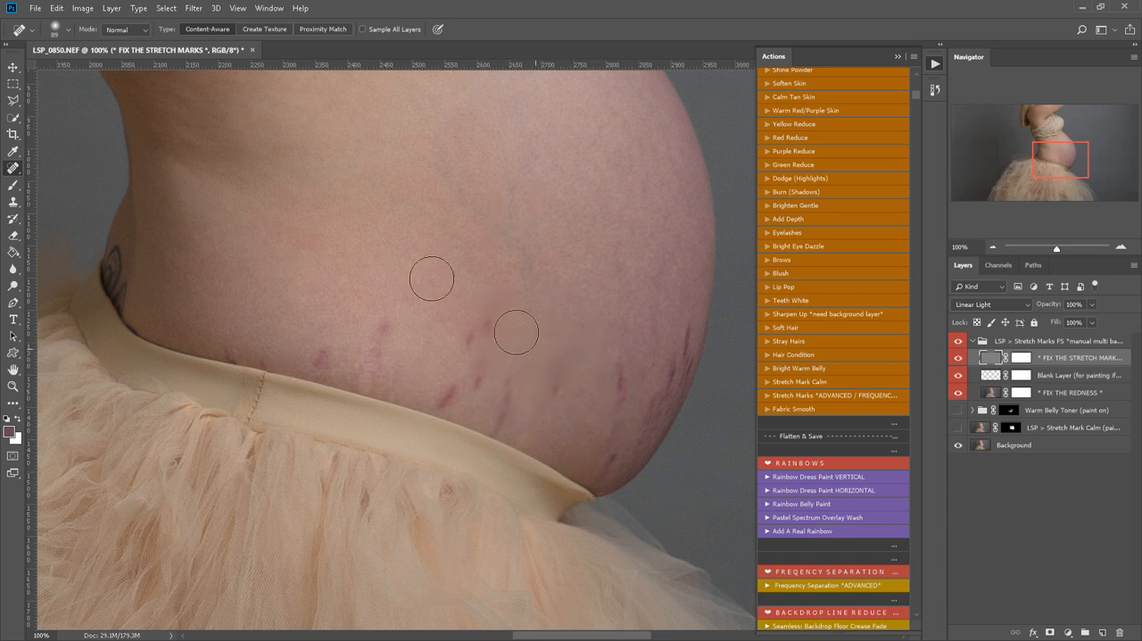
# With the Patch tool, replace the stretch marks between the waistband seam and the belly's centre with clean skin.
pyautogui.rightClick(20, 169)
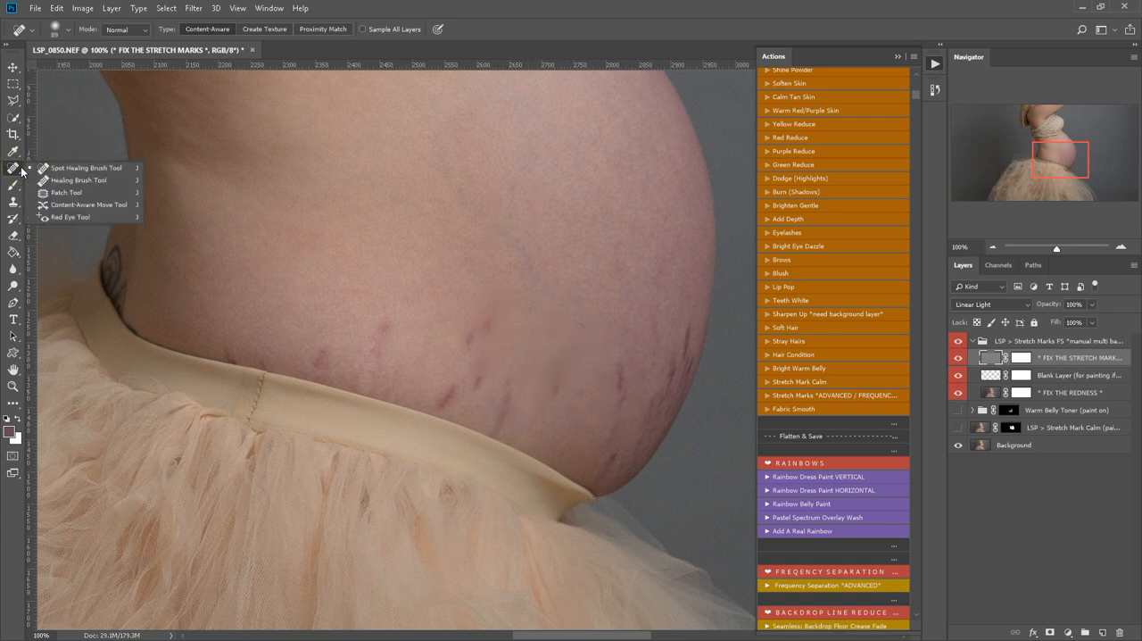
pyautogui.click(68, 193)
pyautogui.moveTo(399, 312); pyautogui.dragTo(400, 361)
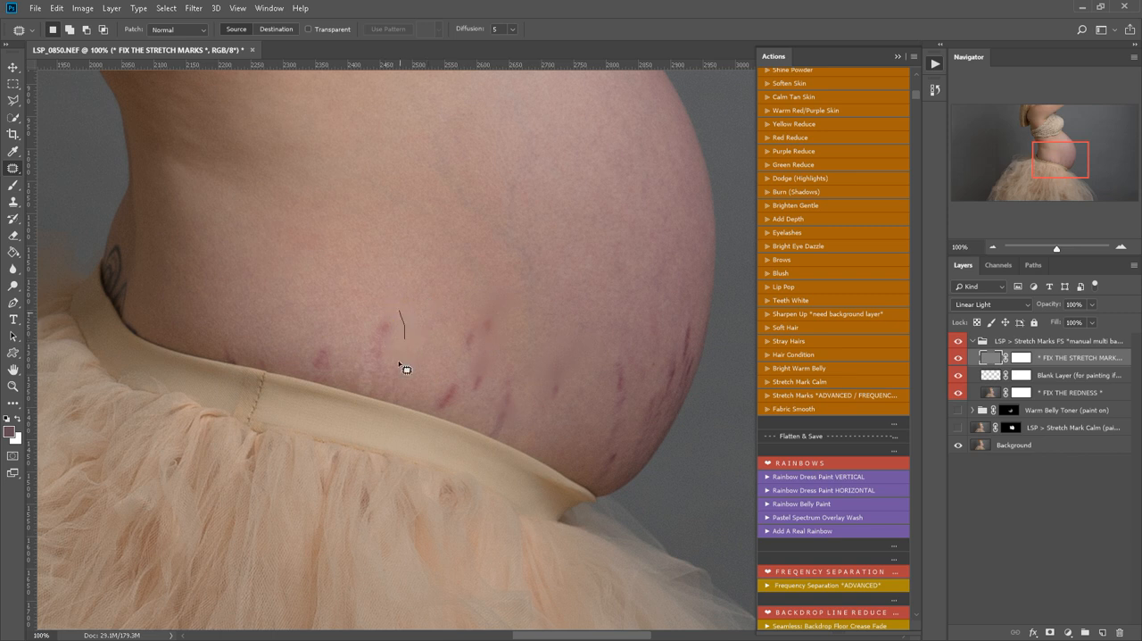
pyautogui.moveTo(373, 298)
pyautogui.mouseDown()
pyautogui.moveTo(397, 307)
pyautogui.moveTo(414, 283)
pyautogui.mouseUp()
pyautogui.hotkey('ctrl', 'd')
pyautogui.moveTo(330, 336)
pyautogui.mouseDown()
pyautogui.moveTo(341, 376)
pyautogui.moveTo(303, 371)
pyautogui.moveTo(339, 371)
pyautogui.moveTo(291, 459)
pyautogui.moveTo(313, 497)
pyautogui.moveTo(284, 494)
pyautogui.mouseUp()
pyautogui.click(365, 378)
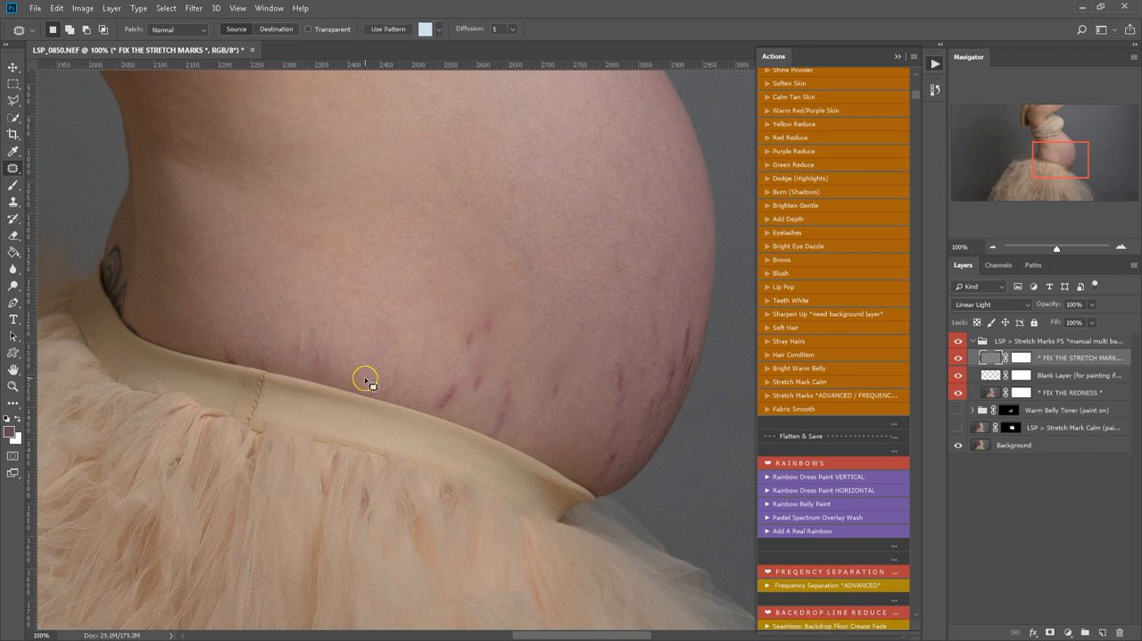
# Patch the leftover marks around the waistband seam and further back towards the tattoo.
pyautogui.moveTo(328, 320)
pyautogui.mouseDown()
pyautogui.moveTo(346, 372)
pyautogui.moveTo(331, 377)
pyautogui.moveTo(303, 368)
pyautogui.moveTo(298, 313)
pyautogui.mouseUp()
pyautogui.moveTo(319, 358); pyautogui.dragTo(399, 317)
pyautogui.click(233, 314)
pyautogui.moveTo(238, 346)
pyautogui.mouseDown()
pyautogui.moveTo(237, 364)
pyautogui.moveTo(223, 356)
pyautogui.moveTo(239, 336)
pyautogui.mouseUp()
pyautogui.click(240, 335)
# Patch the central group of stretch marks above the waistband with clean skin from higher on the belly.
pyautogui.moveTo(501, 307); pyautogui.dragTo(361, 270)
pyautogui.click(357, 270)
pyautogui.moveTo(523, 369); pyautogui.dragTo(500, 428)
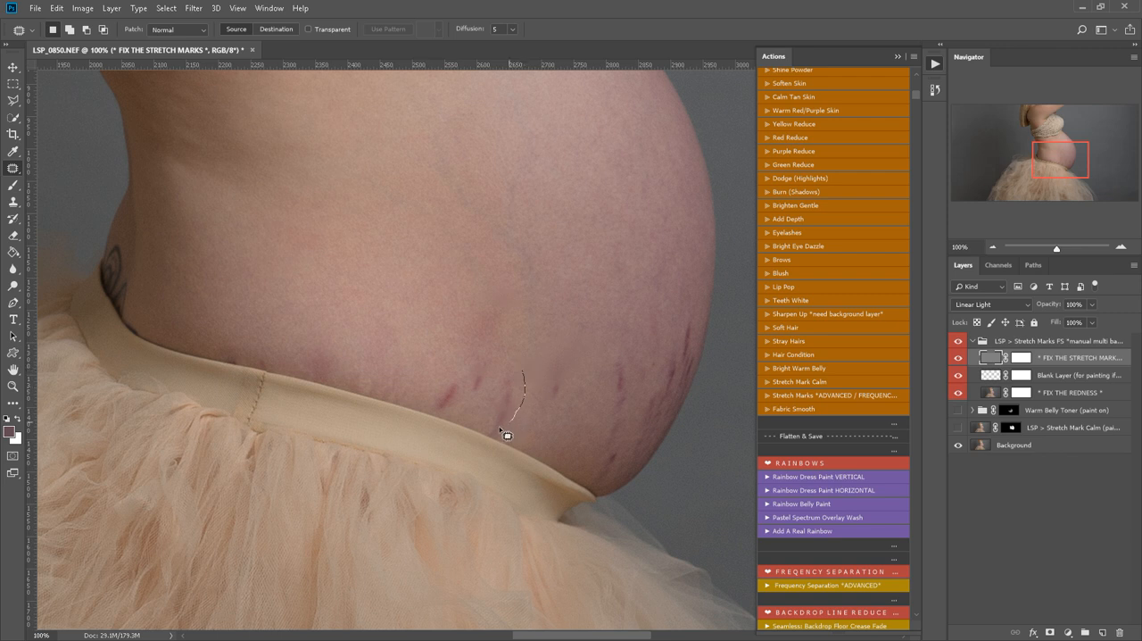
pyautogui.moveTo(503, 374); pyautogui.dragTo(521, 370)
pyautogui.moveTo(496, 398)
pyautogui.mouseDown()
pyautogui.moveTo(445, 345)
pyautogui.moveTo(497, 384)
pyautogui.moveTo(497, 360)
pyautogui.moveTo(419, 363)
pyautogui.moveTo(456, 419)
pyautogui.moveTo(459, 383)
pyautogui.moveTo(411, 305)
pyautogui.mouseUp()
pyautogui.click(412, 306)
# Patch the two stretch marks on the lower front of the belly with skin from above them.
pyautogui.moveTo(569, 349); pyautogui.dragTo(577, 344)
pyautogui.moveTo(556, 376); pyautogui.dragTo(572, 262)
pyautogui.click(572, 263)
pyautogui.moveTo(647, 341)
pyautogui.mouseDown()
pyautogui.moveTo(645, 393)
pyautogui.moveTo(625, 341)
pyautogui.mouseUp()
pyautogui.moveTo(627, 386); pyautogui.dragTo(592, 276)
pyautogui.click(592, 276)
# Patch the stretch marks along the belly's front edge and on its underside near the waistband's end.
pyautogui.moveTo(693, 345)
pyautogui.mouseDown()
pyautogui.moveTo(664, 407)
pyautogui.moveTo(683, 320)
pyautogui.moveTo(688, 346)
pyautogui.moveTo(626, 344)
pyautogui.mouseUp()
pyautogui.hotkey('ctrl', 'd')
pyautogui.moveTo(700, 344); pyautogui.dragTo(701, 332)
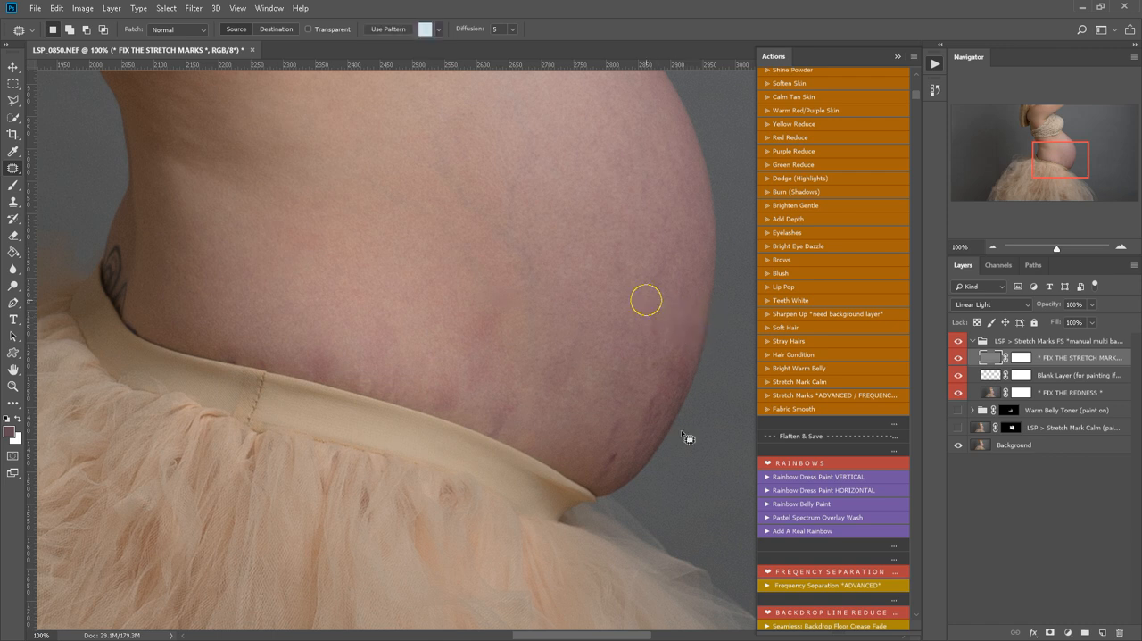
pyautogui.hotkey('ctrl', 'd')
pyautogui.moveTo(636, 432)
pyautogui.mouseDown()
pyautogui.moveTo(639, 449)
pyautogui.moveTo(615, 482)
pyautogui.mouseUp()
pyautogui.moveTo(616, 391); pyautogui.dragTo(625, 394)
pyautogui.moveTo(617, 443); pyautogui.dragTo(630, 340)
pyautogui.click(631, 336)
# Patch the remaining texture marks just above the front half of the waistband and at mid-belly.
pyautogui.moveTo(506, 407)
pyautogui.mouseDown()
pyautogui.moveTo(502, 440)
pyautogui.moveTo(482, 418)
pyautogui.moveTo(534, 394)
pyautogui.mouseUp()
pyautogui.hotkey('ctrl', 'd')
pyautogui.moveTo(523, 312)
pyautogui.mouseDown()
pyautogui.moveTo(496, 291)
pyautogui.moveTo(547, 251)
pyautogui.mouseUp()
pyautogui.hotkey('ctrl', 'd')
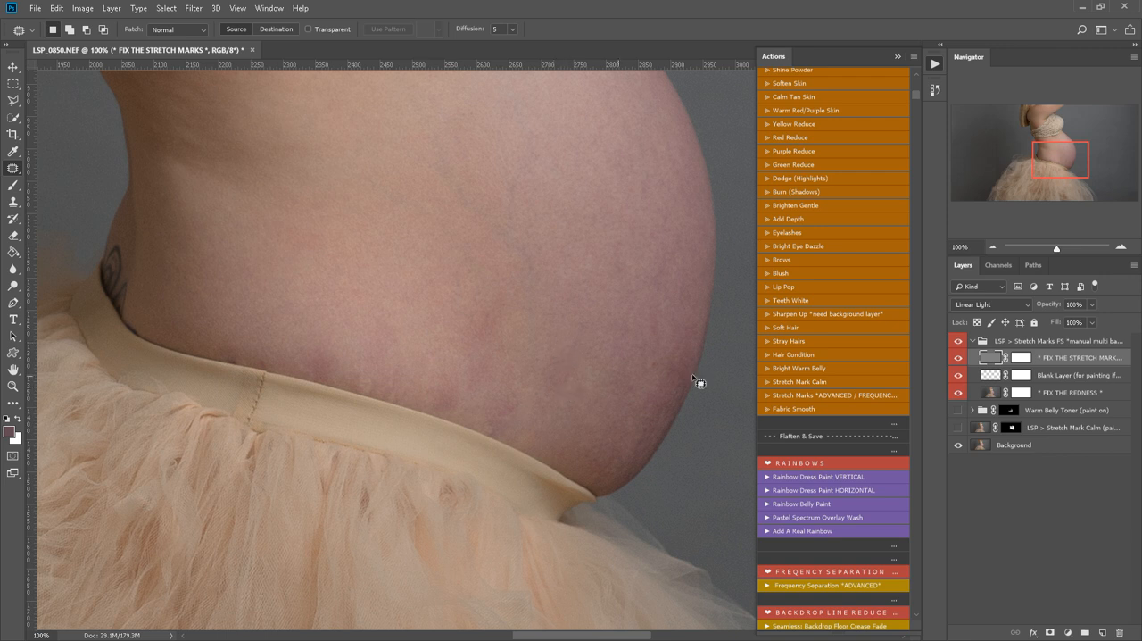
# On the FIX THE REDNESS layer, patch the discoloured areas at the belly's lower front and centre.
pyautogui.click(990, 393)
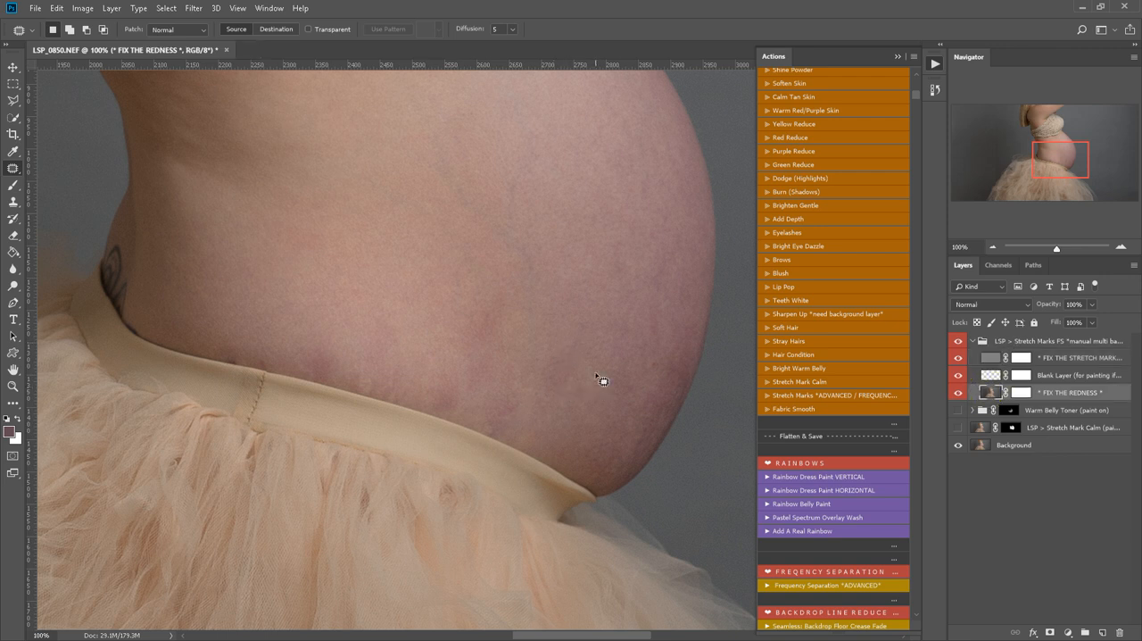
pyautogui.moveTo(602, 331)
pyautogui.mouseDown()
pyautogui.moveTo(604, 377)
pyautogui.moveTo(593, 318)
pyautogui.mouseUp()
pyautogui.moveTo(584, 383); pyautogui.dragTo(584, 246)
pyautogui.moveTo(521, 280)
pyautogui.mouseDown()
pyautogui.moveTo(516, 339)
pyautogui.moveTo(443, 271)
pyautogui.mouseUp()
pyautogui.moveTo(487, 306); pyautogui.dragTo(389, 226)
# Patch the red patches along the skin above the waistband, from the front back towards the seam.
pyautogui.moveTo(528, 364)
pyautogui.mouseDown()
pyautogui.moveTo(519, 423)
pyautogui.moveTo(481, 423)
pyautogui.mouseUp()
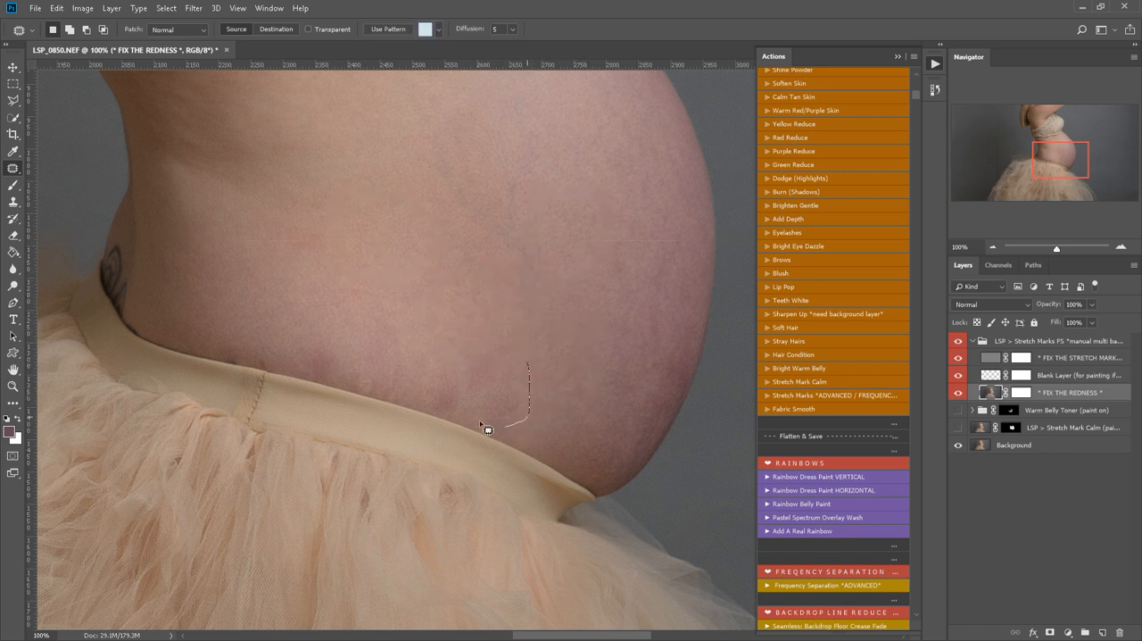
pyautogui.moveTo(421, 386); pyautogui.dragTo(486, 339)
pyautogui.moveTo(503, 390); pyautogui.dragTo(397, 243)
pyautogui.moveTo(391, 313)
pyautogui.mouseDown()
pyautogui.moveTo(422, 344)
pyautogui.moveTo(331, 326)
pyautogui.moveTo(343, 312)
pyautogui.mouseUp()
pyautogui.moveTo(383, 357); pyautogui.dragTo(368, 293)
pyautogui.moveTo(461, 390)
pyautogui.mouseDown()
pyautogui.moveTo(440, 412)
pyautogui.moveTo(429, 374)
pyautogui.moveTo(446, 357)
pyautogui.mouseUp()
pyautogui.moveTo(500, 398)
pyautogui.mouseDown()
pyautogui.moveTo(520, 435)
pyautogui.moveTo(483, 424)
pyautogui.mouseUp()
pyautogui.moveTo(502, 419); pyautogui.dragTo(505, 374)
# Patch the purple discolouration near the belly's front edge with more even skin tone.
pyautogui.moveTo(688, 290)
pyautogui.mouseDown()
pyautogui.moveTo(615, 308)
pyautogui.moveTo(638, 290)
pyautogui.mouseUp()
pyautogui.moveTo(653, 327); pyautogui.dragTo(526, 333)
pyautogui.hotkey('ctrl', 'd')
# Patch the remaining redness beside the waistband seam and on the skin just above it.
pyautogui.press('z')
pyautogui.keyDown('alt'); pyautogui.click(404, 343); pyautogui.keyUp('alt')
pyautogui.keyDown('alt'); pyautogui.click(406, 358); pyautogui.keyUp('alt')
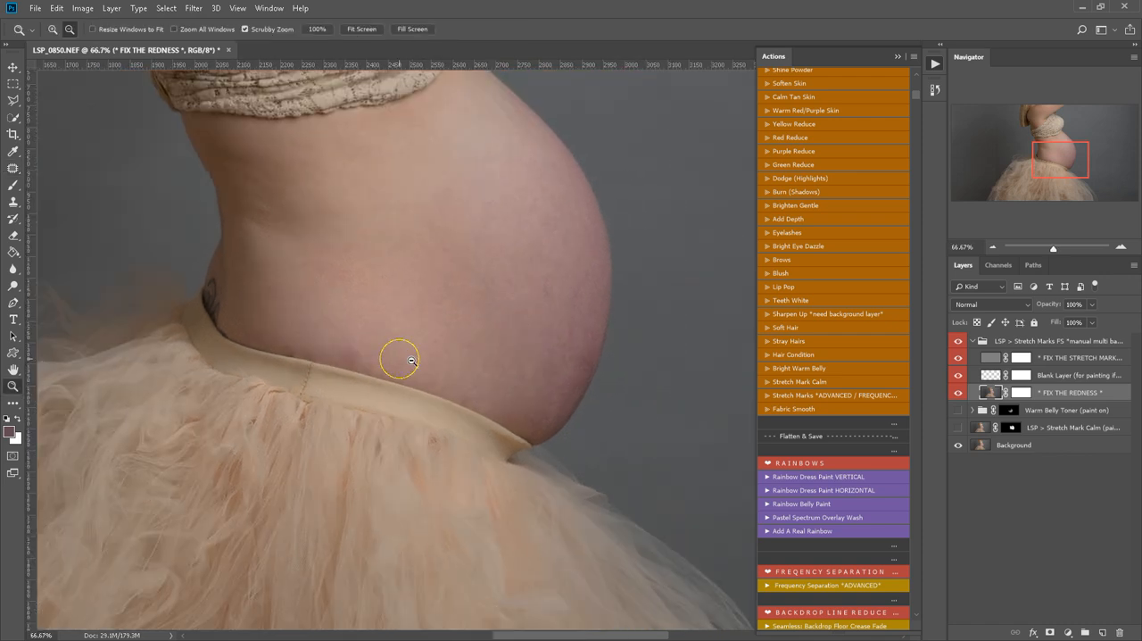
pyautogui.press('j')
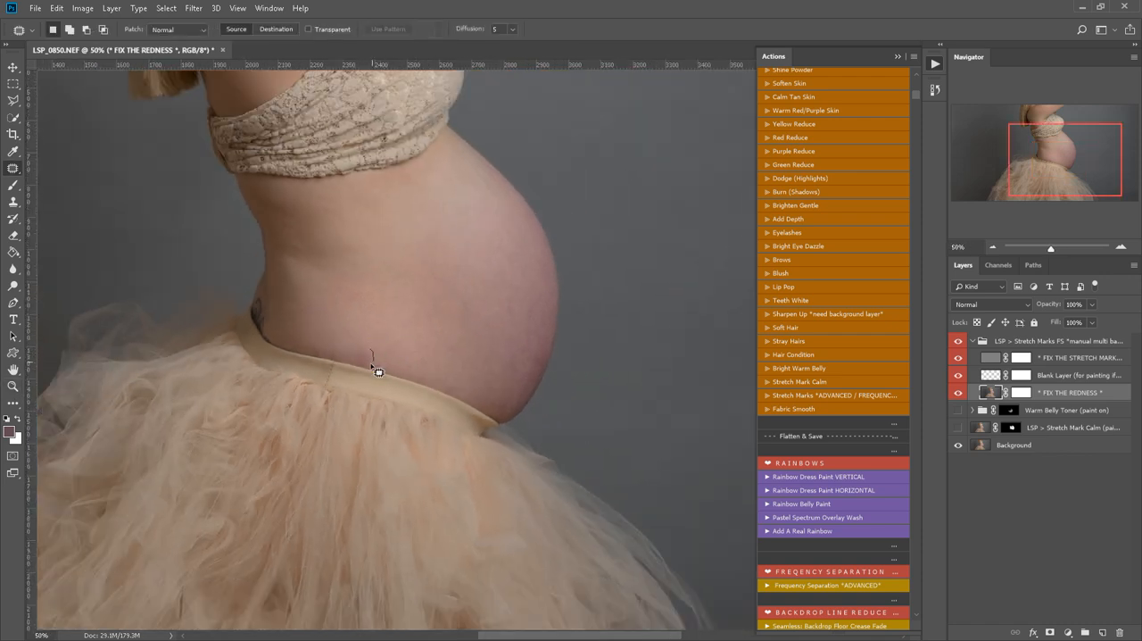
pyautogui.moveTo(372, 353); pyautogui.dragTo(370, 345)
pyautogui.moveTo(362, 357)
pyautogui.mouseDown()
pyautogui.moveTo(396, 325)
pyautogui.moveTo(332, 282)
pyautogui.mouseUp()
pyautogui.hotkey('ctrl', 'd')
pyautogui.moveTo(350, 290); pyautogui.dragTo(398, 307)
pyautogui.hotkey('ctrl', 'd')
# On the FIX THE STRETCH MARKS layer, patch the uneven texture in the middle of the belly.
pyautogui.click(984, 358)
pyautogui.moveTo(462, 265); pyautogui.dragTo(464, 314)
pyautogui.moveTo(424, 251)
pyautogui.mouseDown()
pyautogui.moveTo(457, 258)
pyautogui.moveTo(393, 298)
pyautogui.mouseUp()
pyautogui.hotkey('ctrl', 'd')
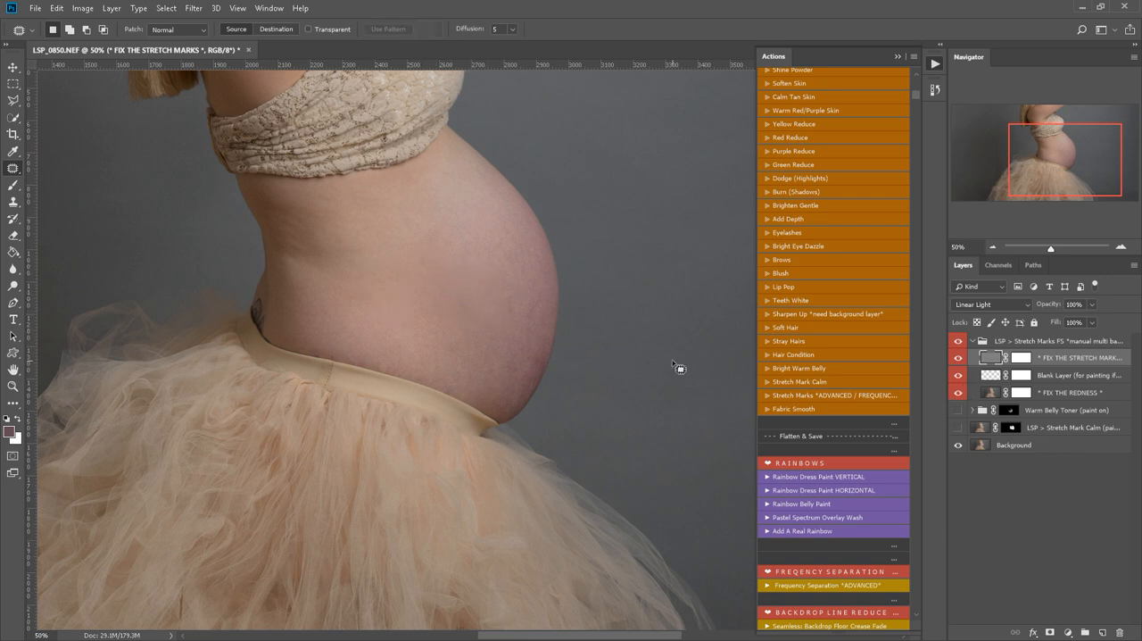
# Compare the belly before and after retouching by toggling the LSP > Stretch Marks FS group's visibility.
pyautogui.click(959, 344)
pyautogui.click(959, 343)
pyautogui.click(957, 343)
pyautogui.click(957, 343)
pyautogui.click(955, 343)
pyautogui.click(955, 344)
pyautogui.click(955, 344)
pyautogui.click(954, 344)
pyautogui.click(954, 343)
pyautogui.click(954, 344)
pyautogui.click(954, 344)
# Move the Warm Belly Toner group above the Stretch Marks FS group and make it visible.
pyautogui.moveTo(1010, 409); pyautogui.dragTo(1039, 333)
pyautogui.click(960, 343)
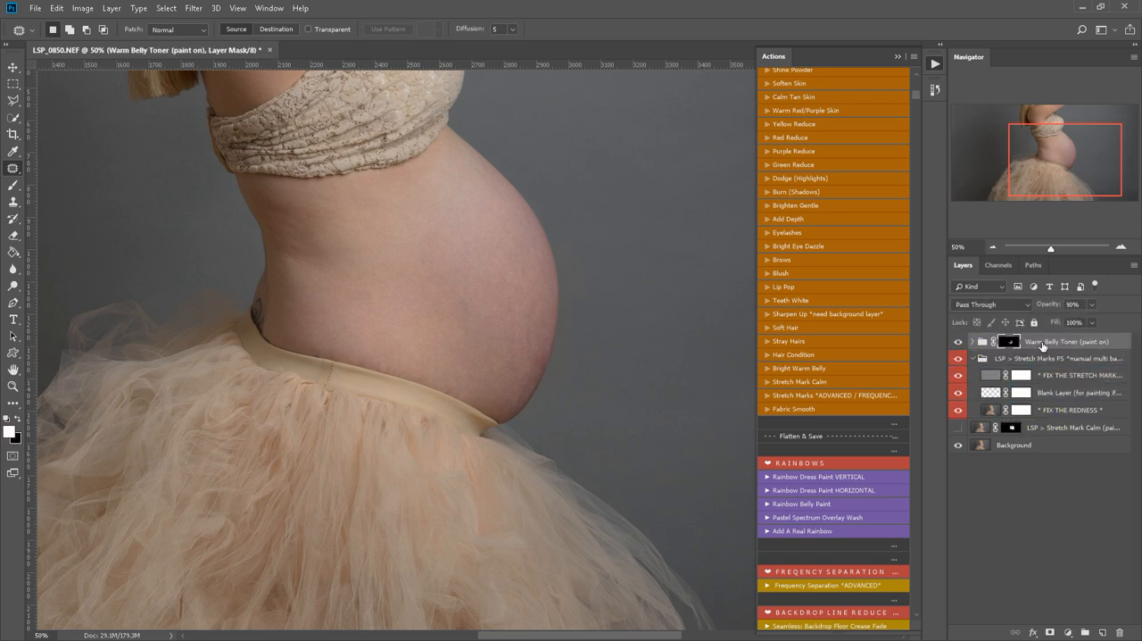
# Compare the whole portrait before and after retouching by toggling the Warm Belly Toner and LSP > Stretch Marks FS groups' visibility.
pyautogui.press('z')
pyautogui.keyDown('alt'); pyautogui.click(404, 358); pyautogui.keyUp('alt')
pyautogui.click(961, 359)
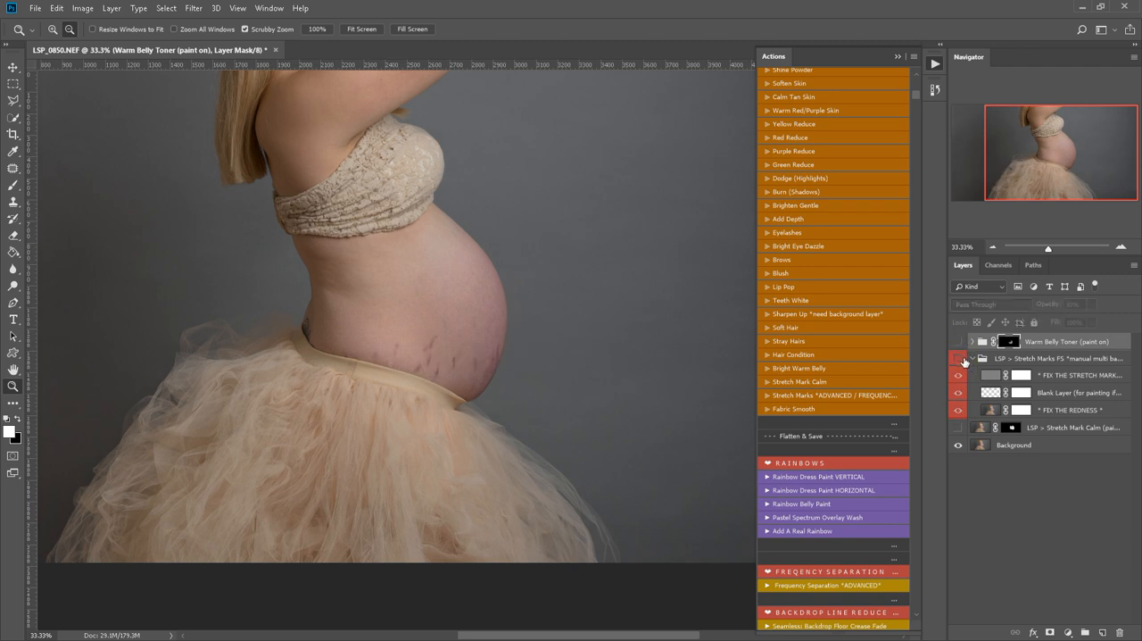
pyautogui.click(959, 359)
pyautogui.click(956, 343)
pyautogui.moveTo(959, 360); pyautogui.dragTo(961, 348)
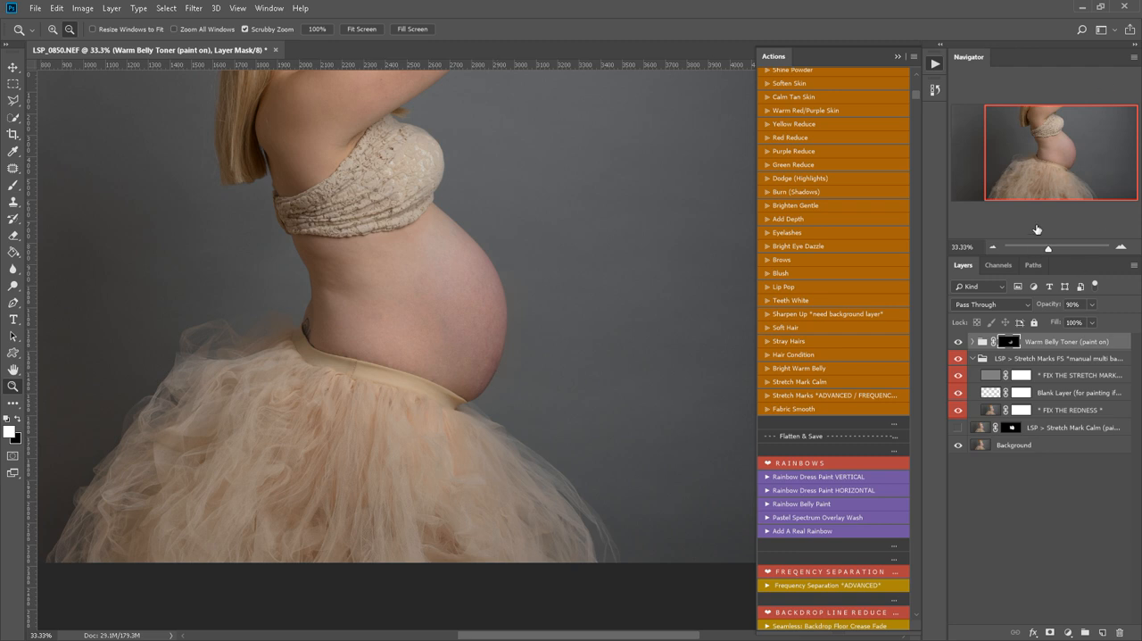
# Review the LSP Maternity Vogue Collection actions back to the start of the set and minimize the Photoshop window.
pyautogui.scroll(8, 872, 232)
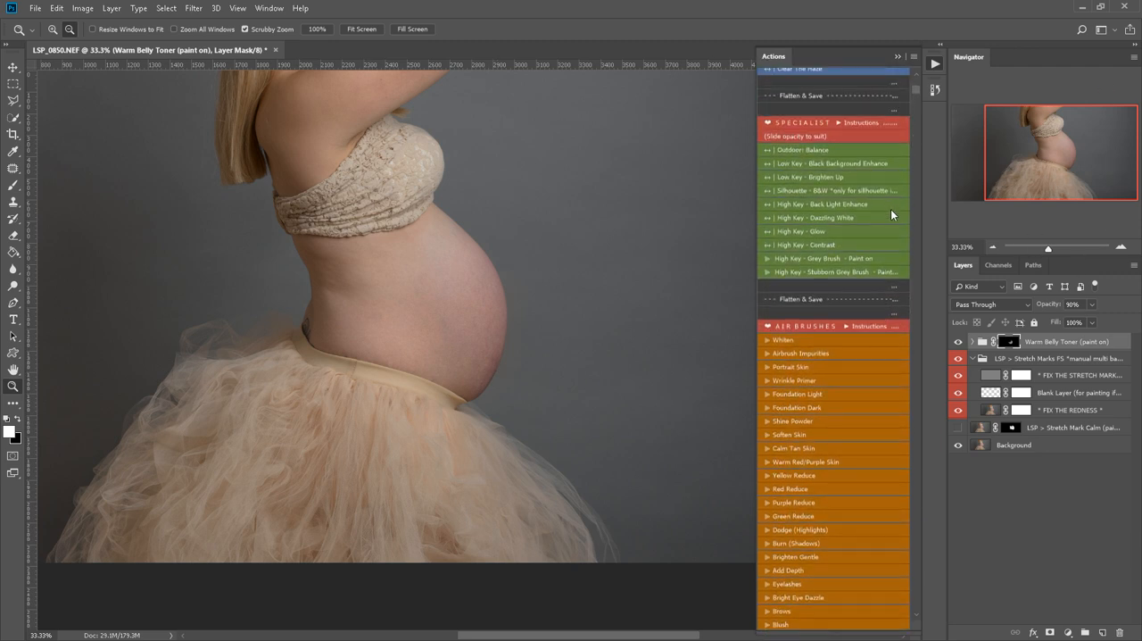
pyautogui.scroll(9, 888, 206)
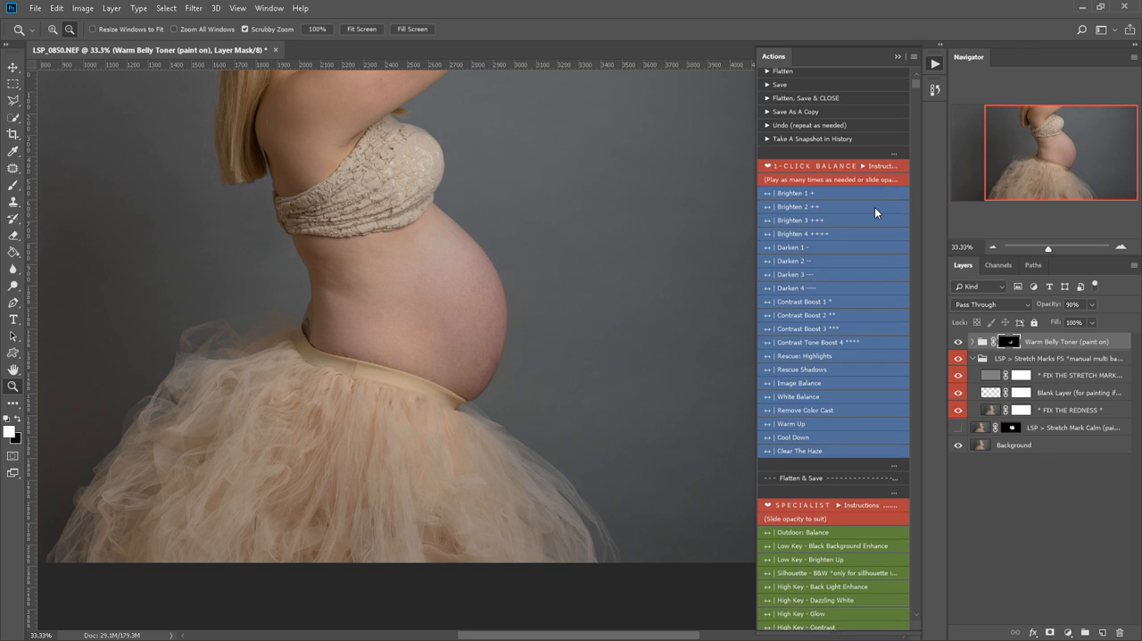
pyautogui.scroll(2, 880, 205)
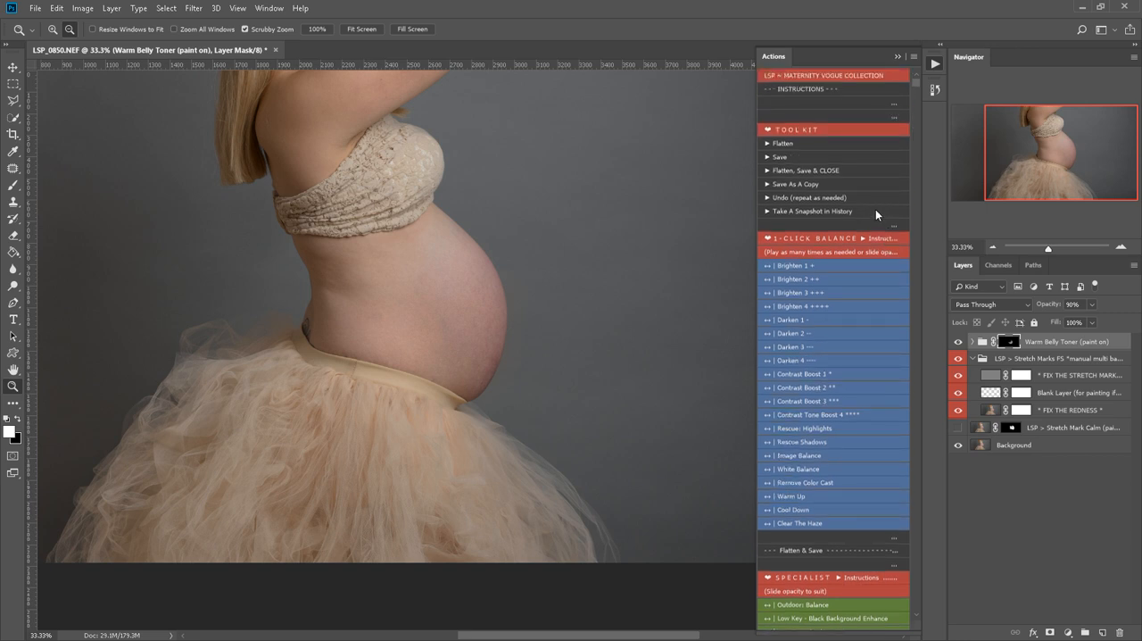
pyautogui.click(1080, 9)
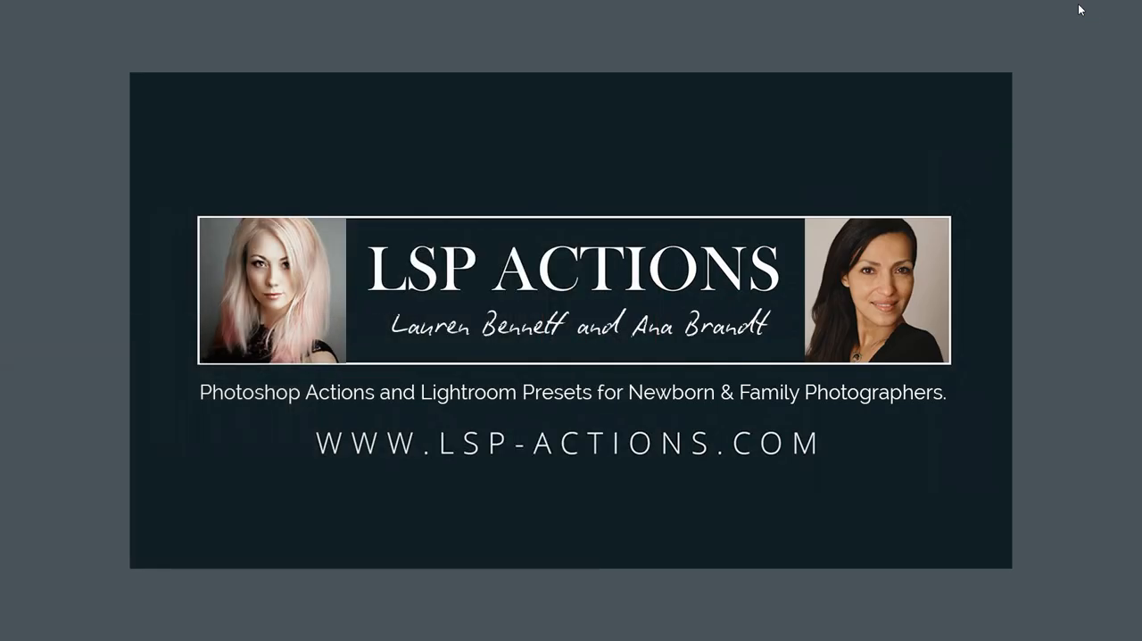